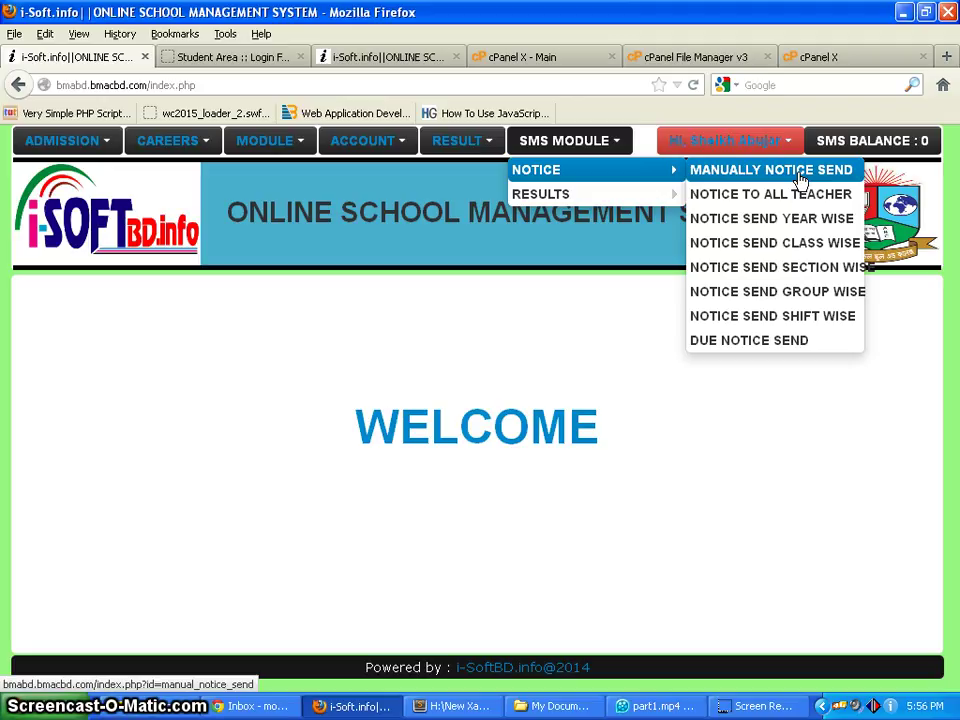
left_click(768, 177)
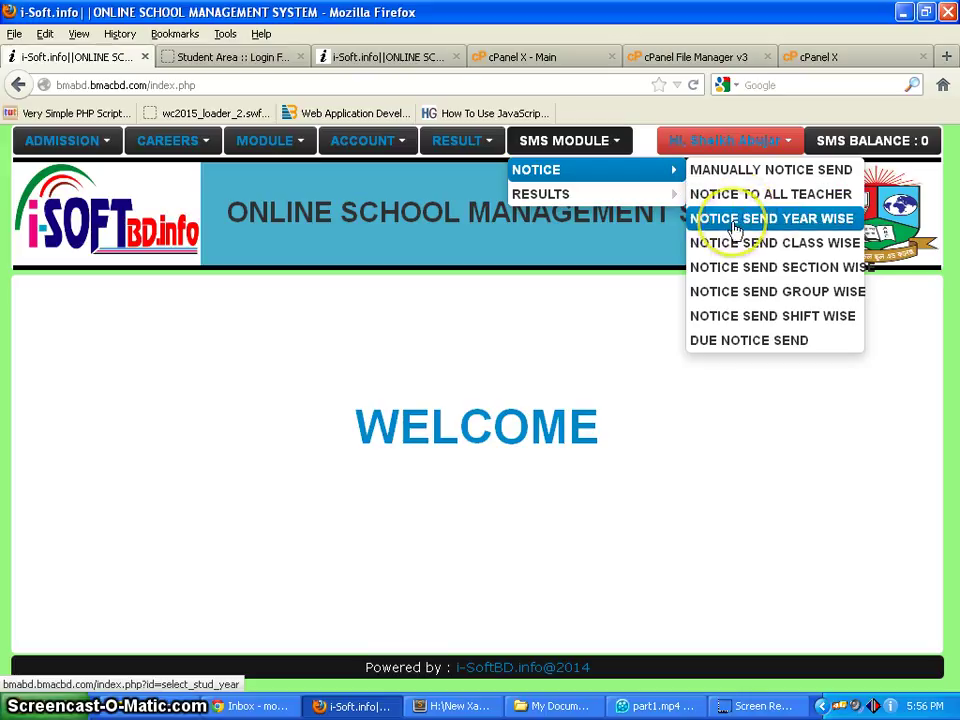
left_click(828, 216)
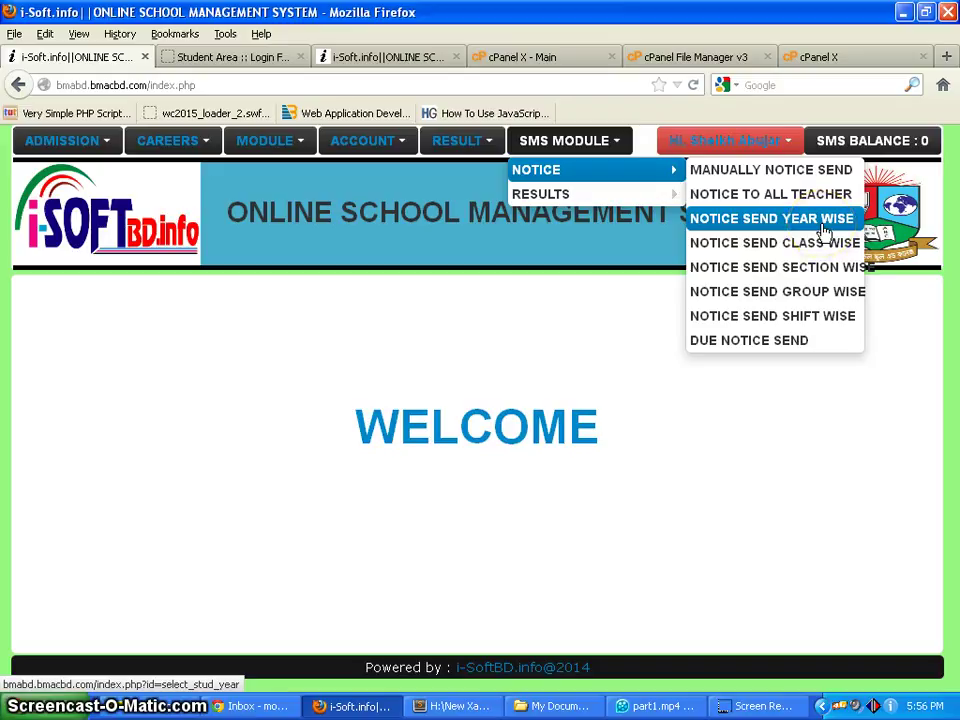
left_click(797, 226)
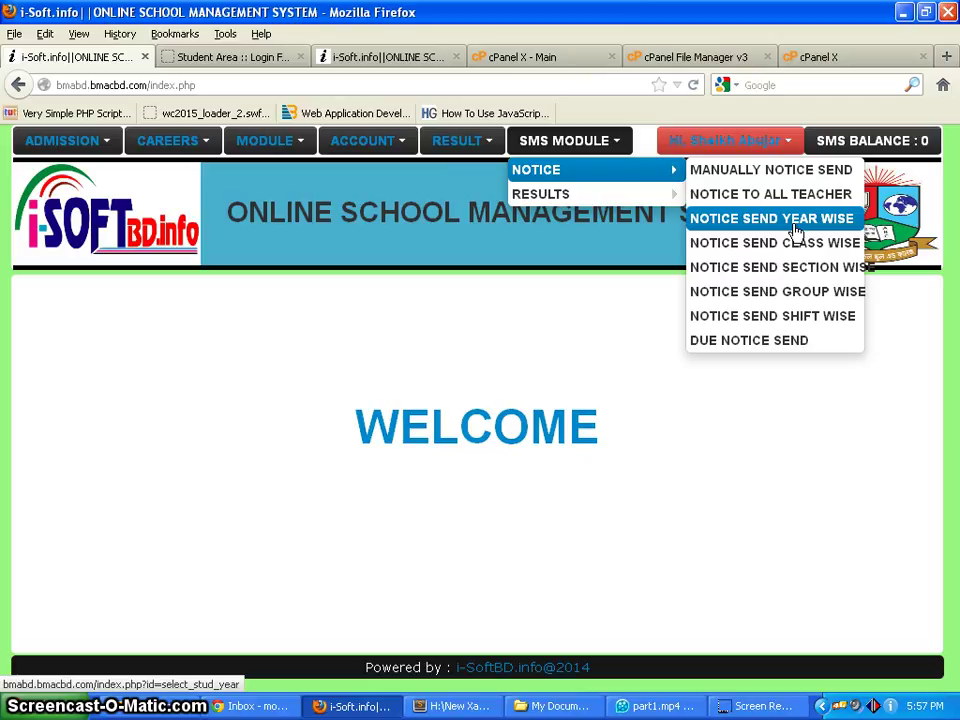
left_click(789, 228)
left_click(789, 230)
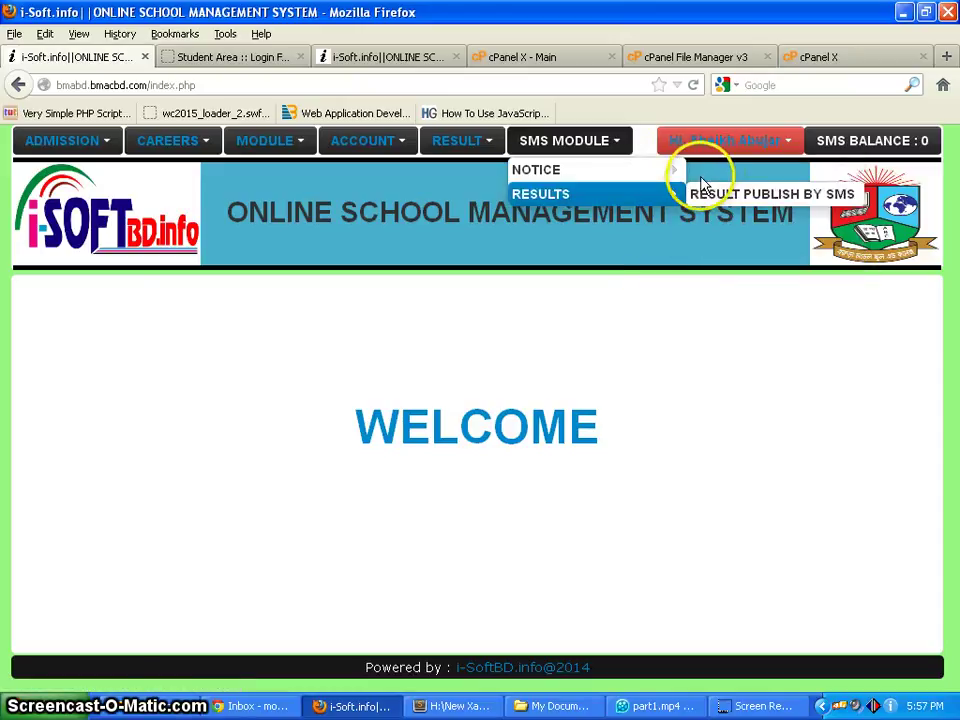
mouse_move(660, 176)
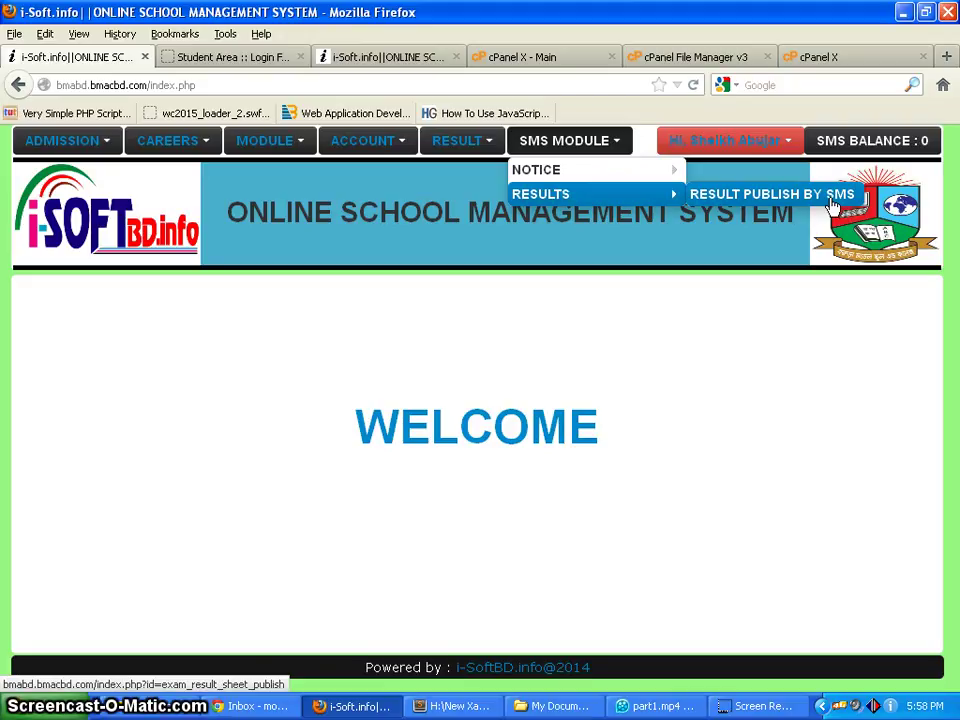
left_click(800, 205)
left_click(746, 152)
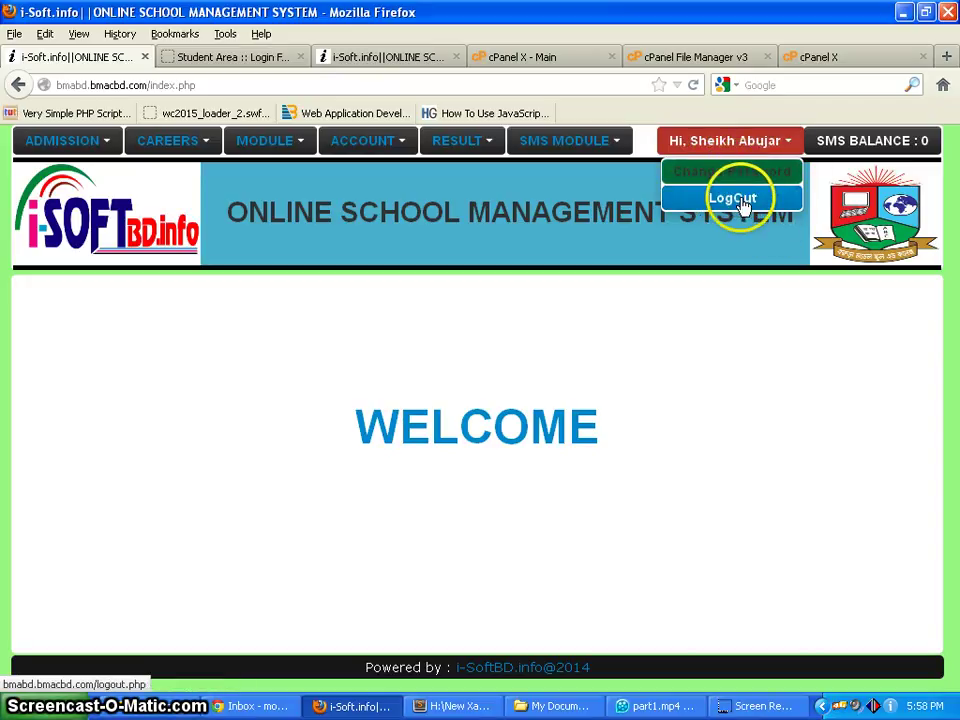
left_click(776, 148)
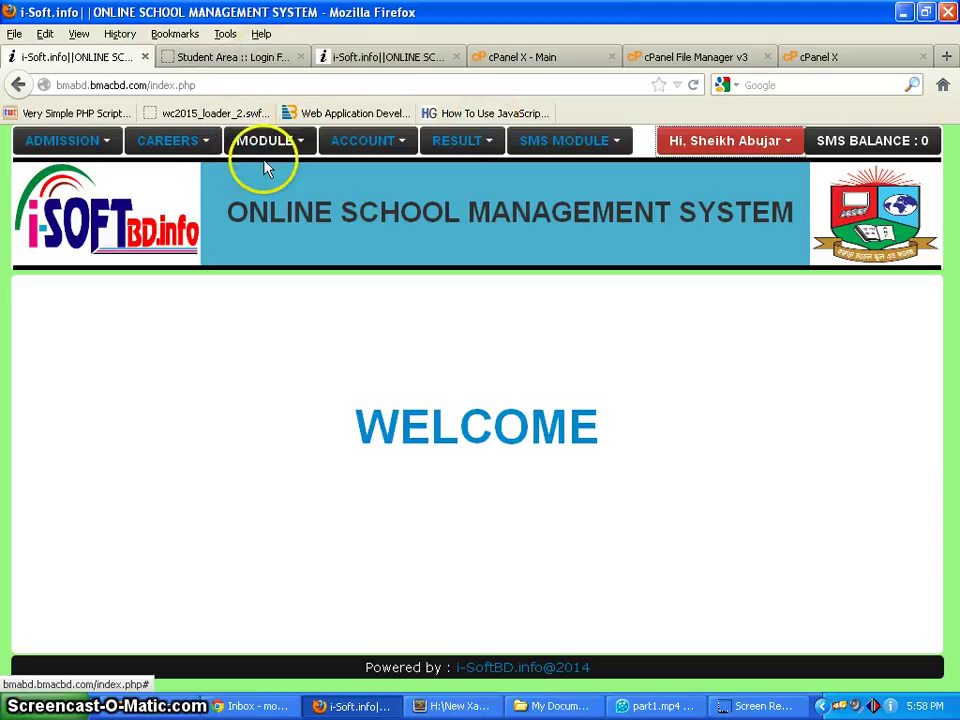
left_click(233, 62)
left_click(152, 60)
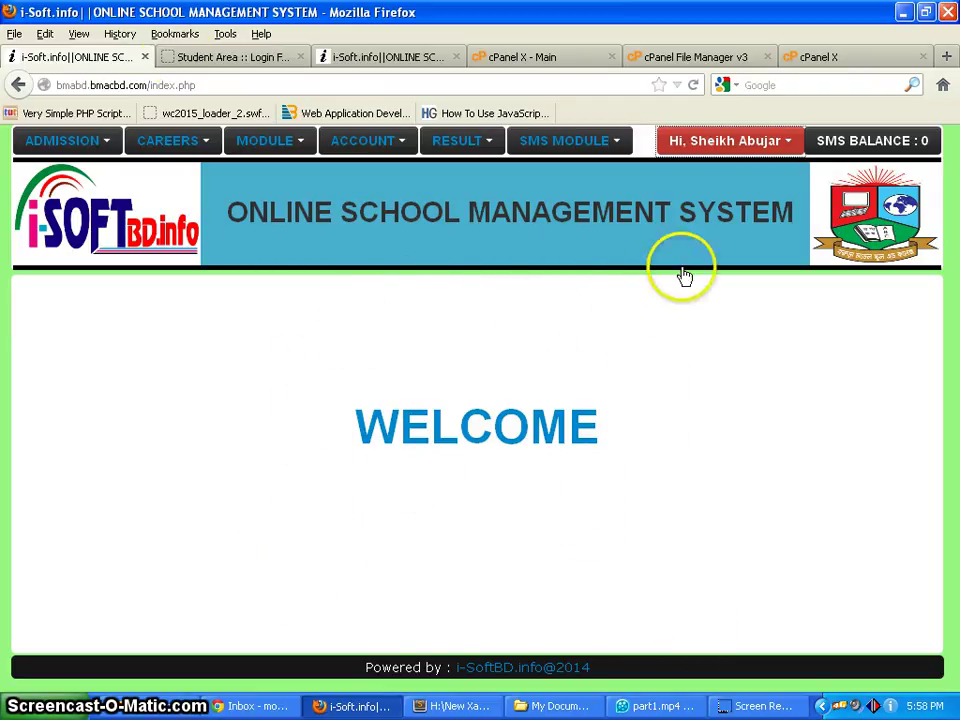
Log in to the Student Area with the saved student ID and its stored password
left_click(228, 57)
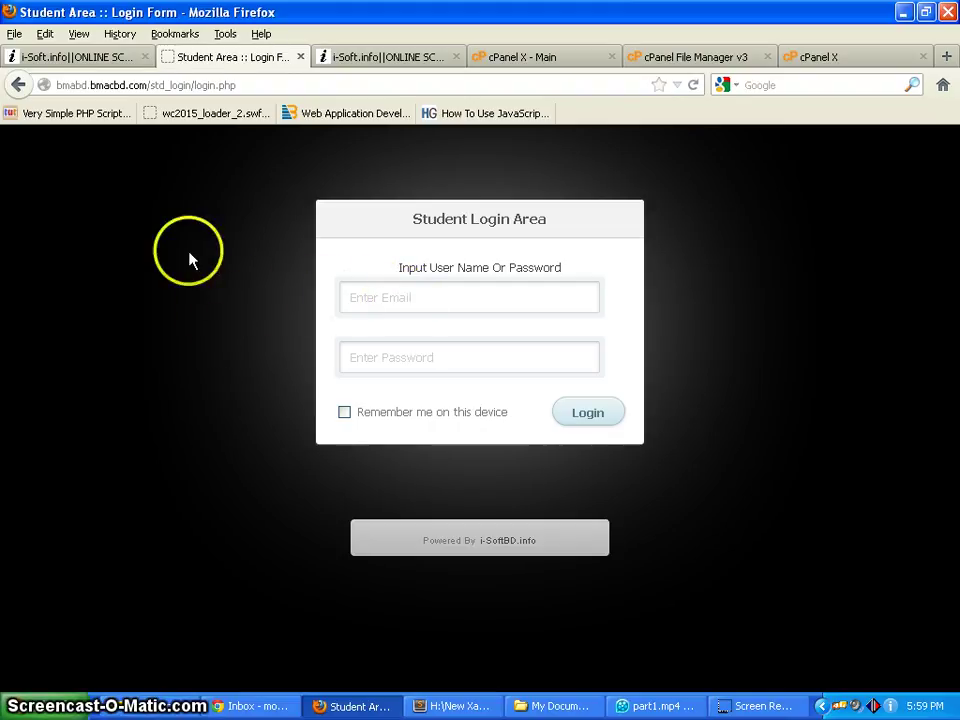
left_click(360, 298)
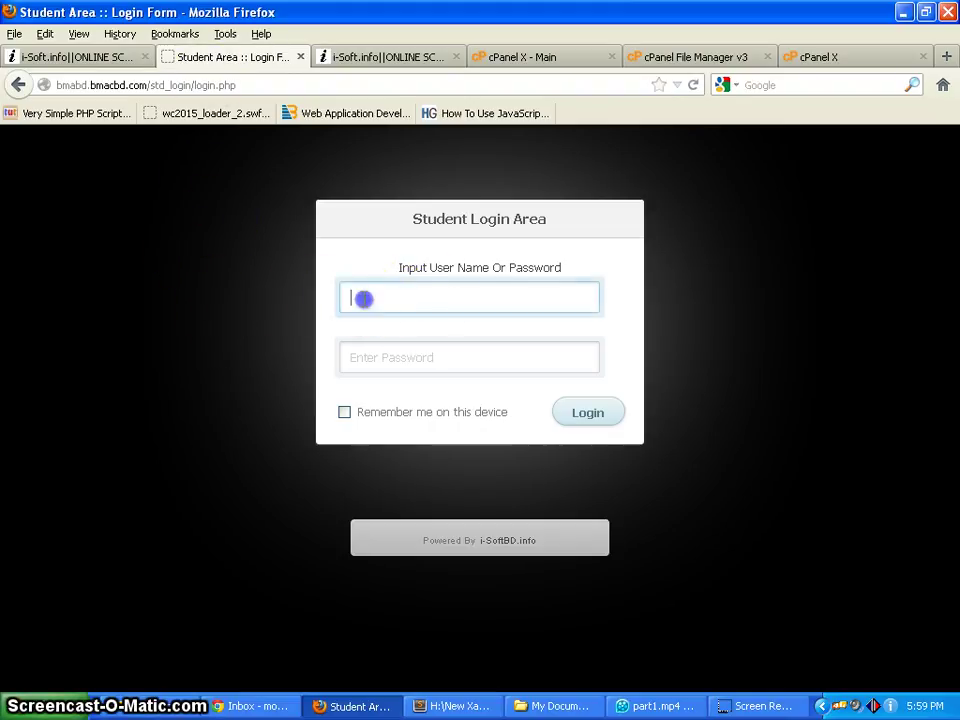
left_click(364, 298)
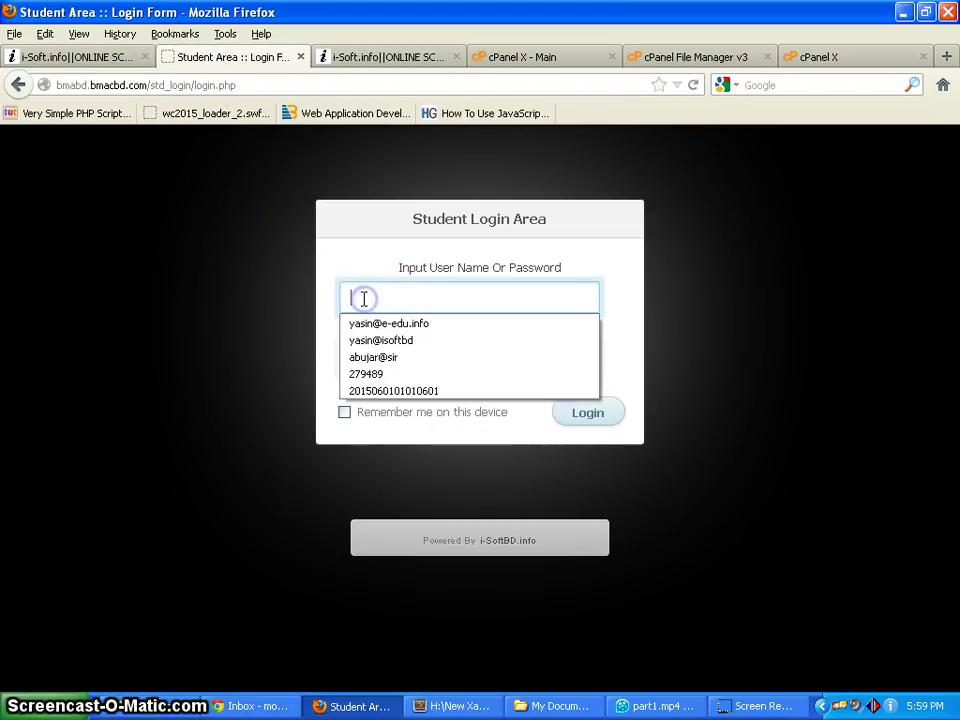
left_click(397, 392)
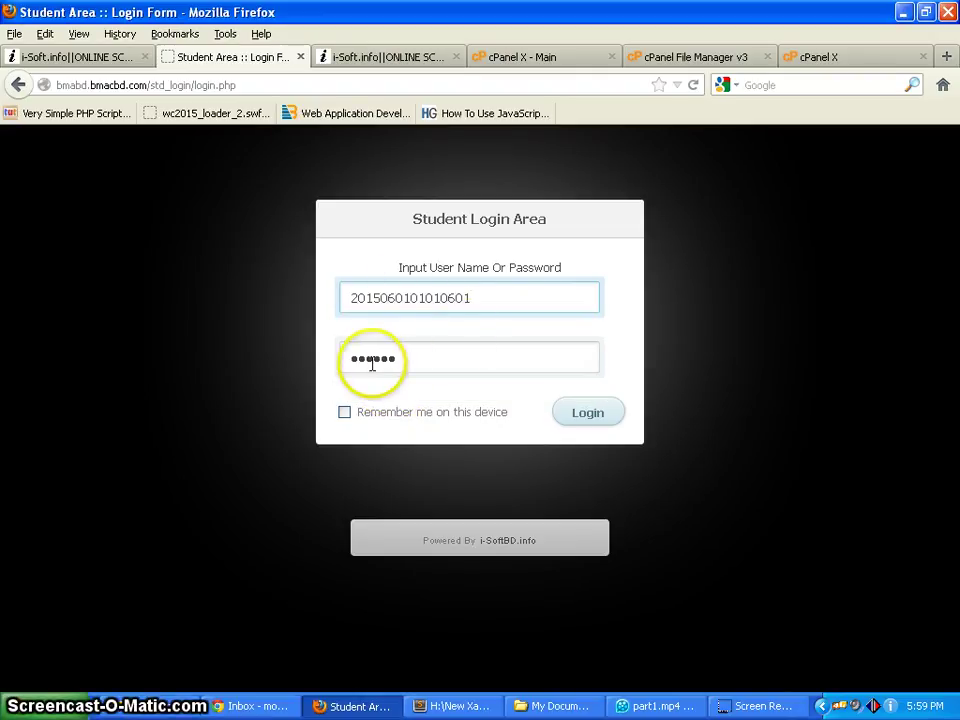
left_click(589, 415)
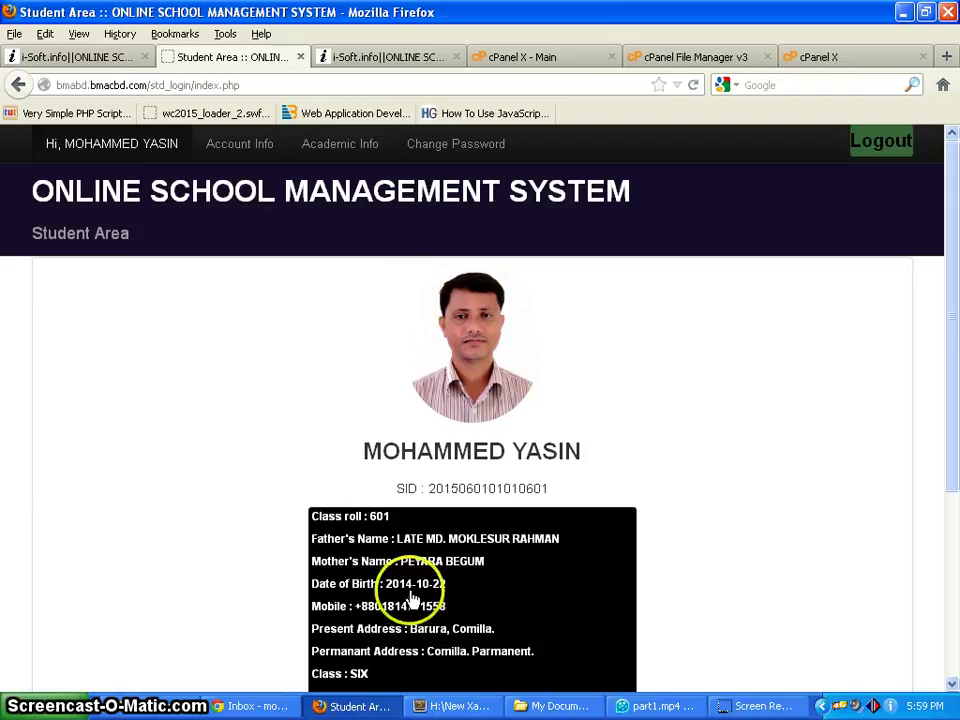
Examine the student's profile page, from the photo and class roll down to the shift and subjects
scroll(460, 505, "down", 5)
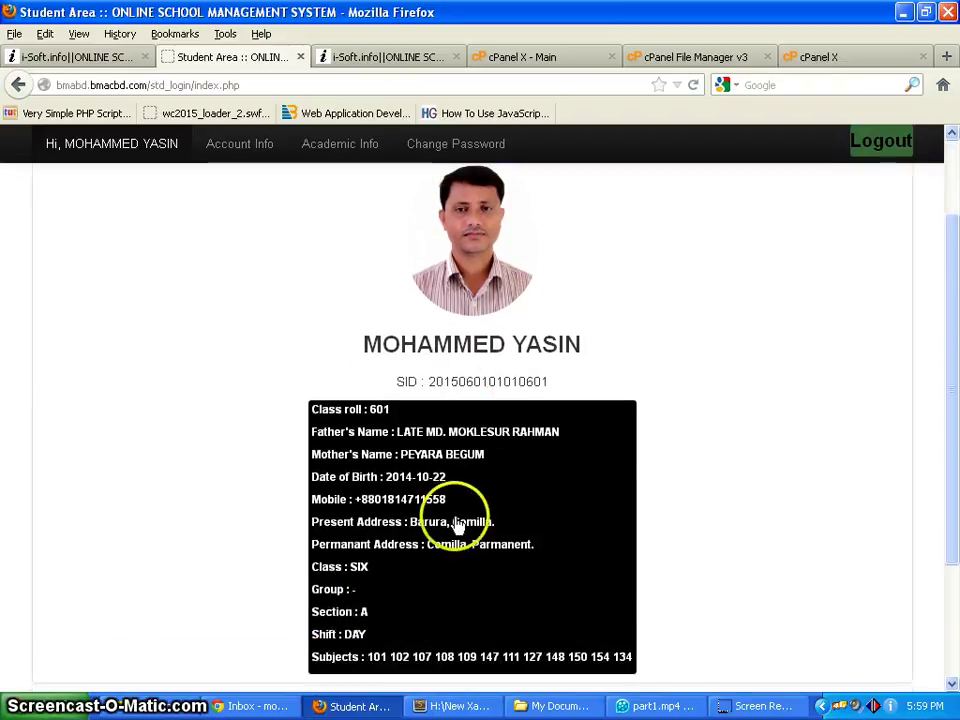
scroll(415, 520, "up", 5)
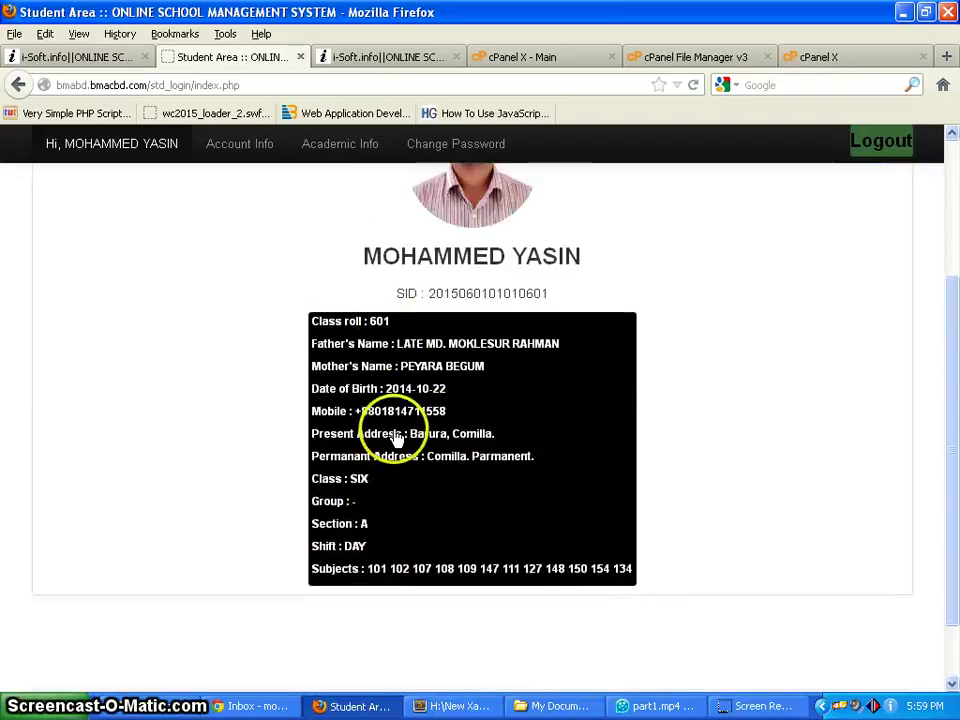
scroll(392, 521, "down", 5)
scroll(395, 527, "up", 4)
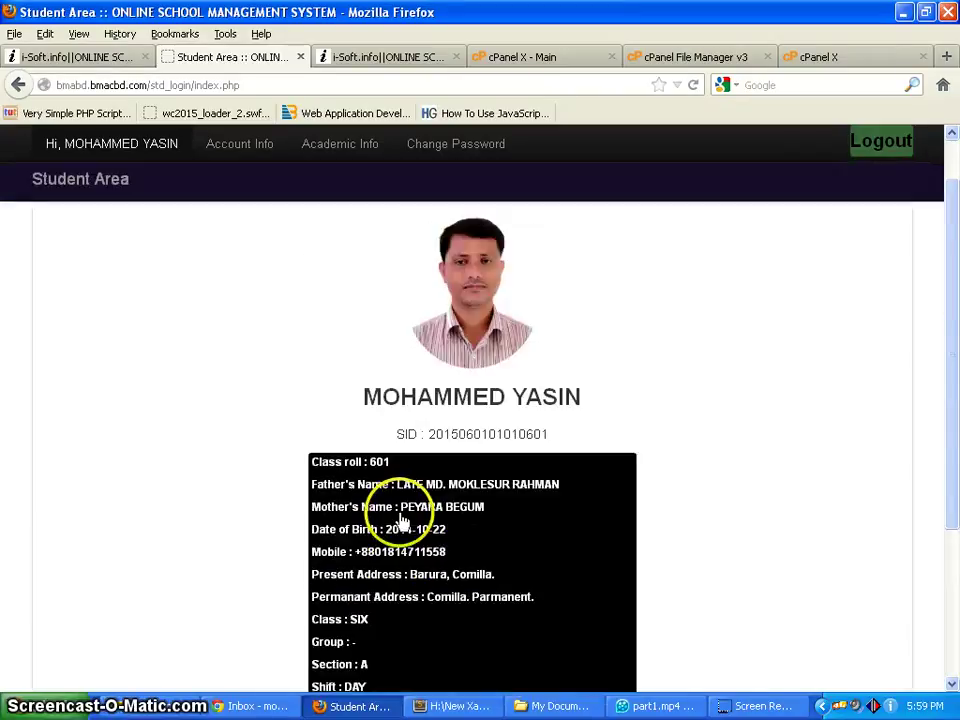
scroll(404, 516, "up", 1)
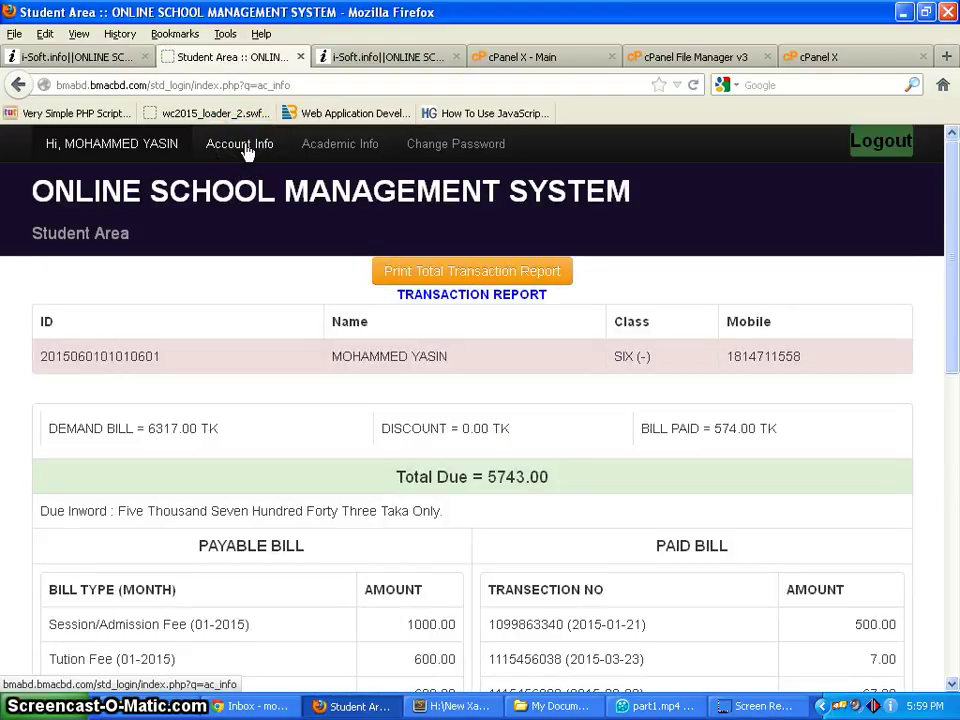
Open the student's account info and review the transaction report with its payable and paid bills
left_click(247, 150)
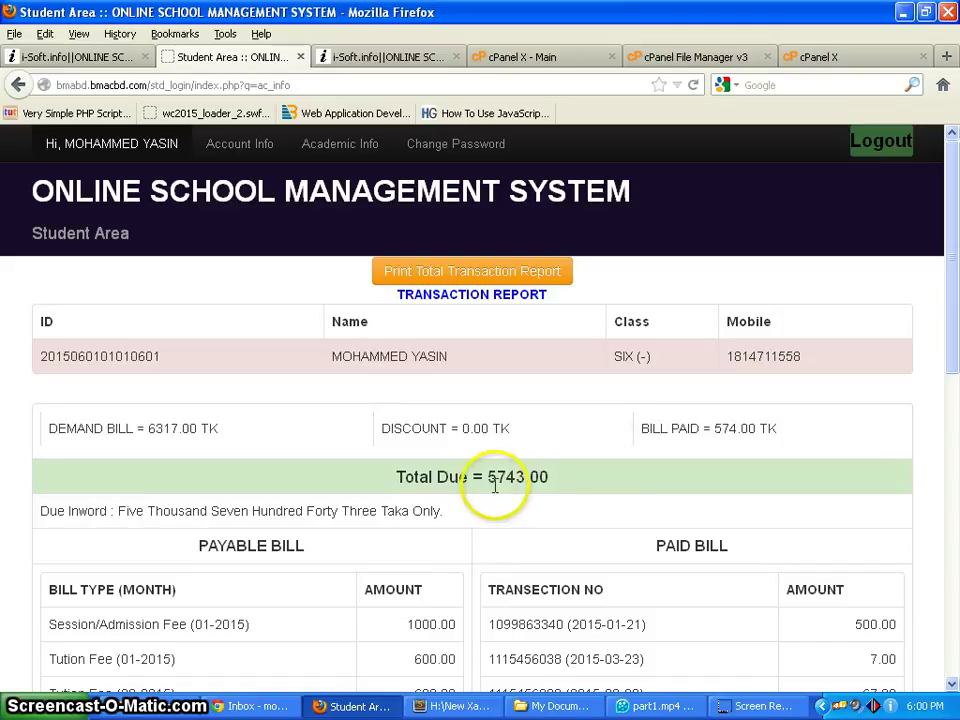
scroll(490, 495, "down", 3)
scroll(501, 484, "up", 3)
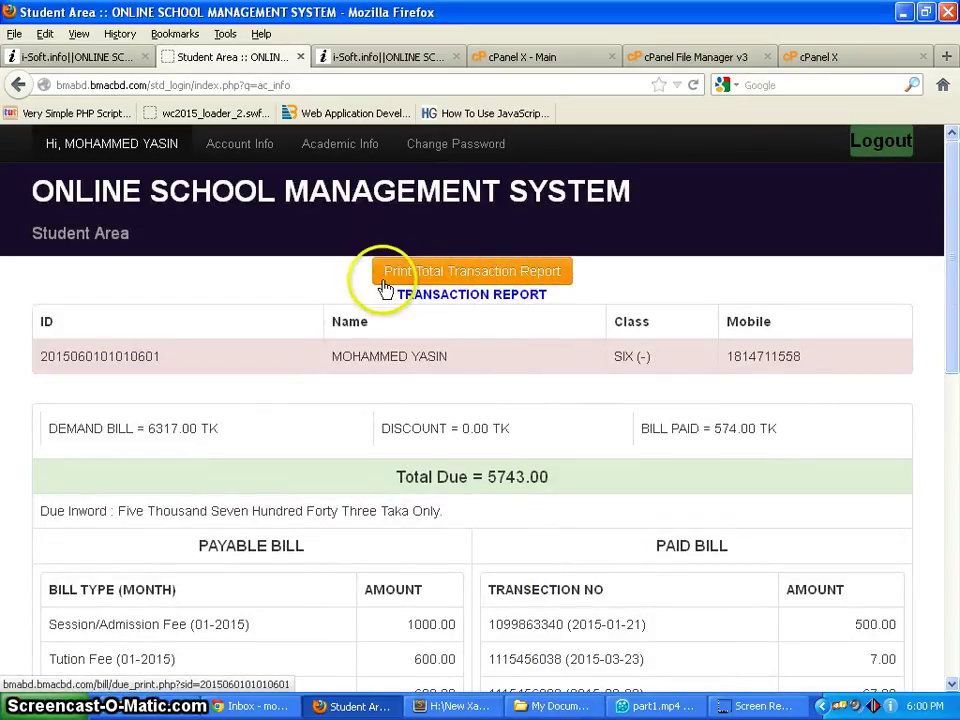
Review the printable version of the total transaction report without printing it, and close it
left_click(440, 280)
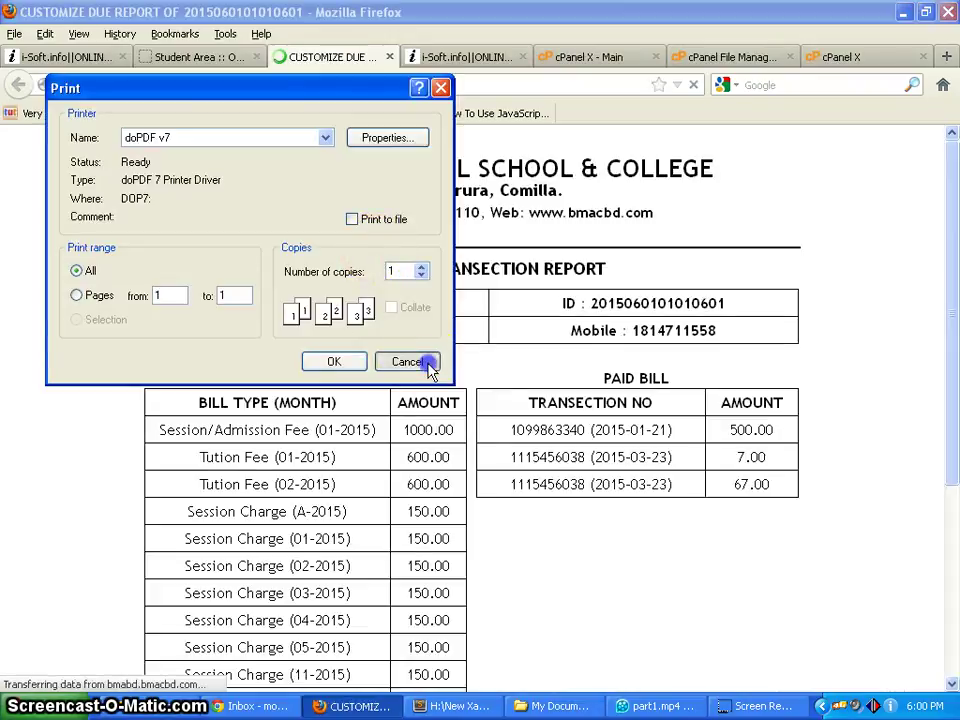
left_click(428, 366)
scroll(428, 369, "down", 5)
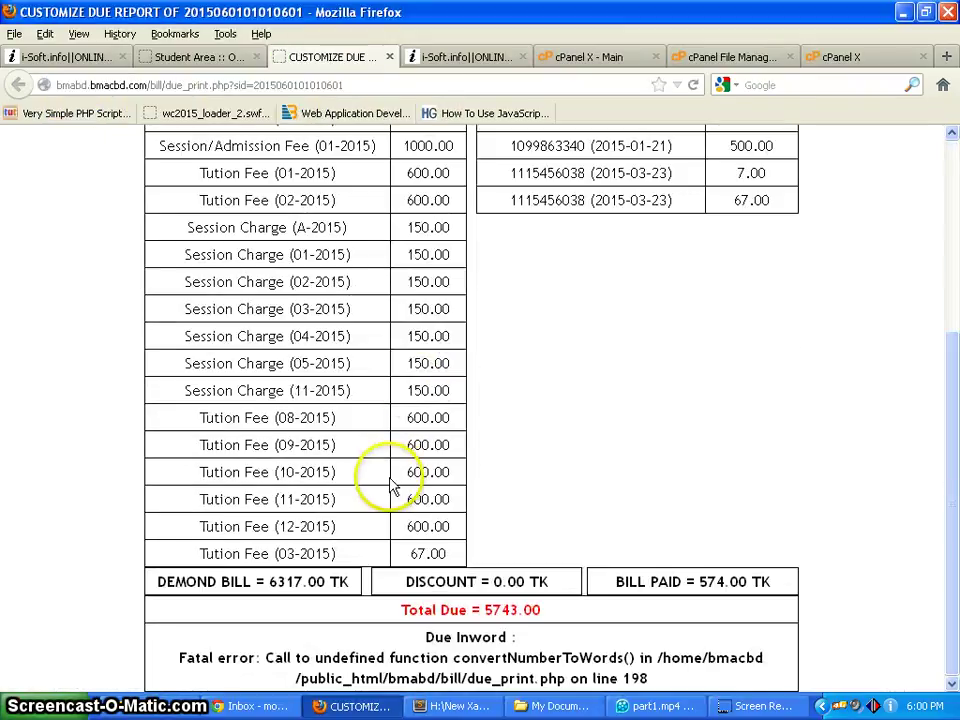
scroll(392, 489, "up", 2)
scroll(390, 492, "down", 2)
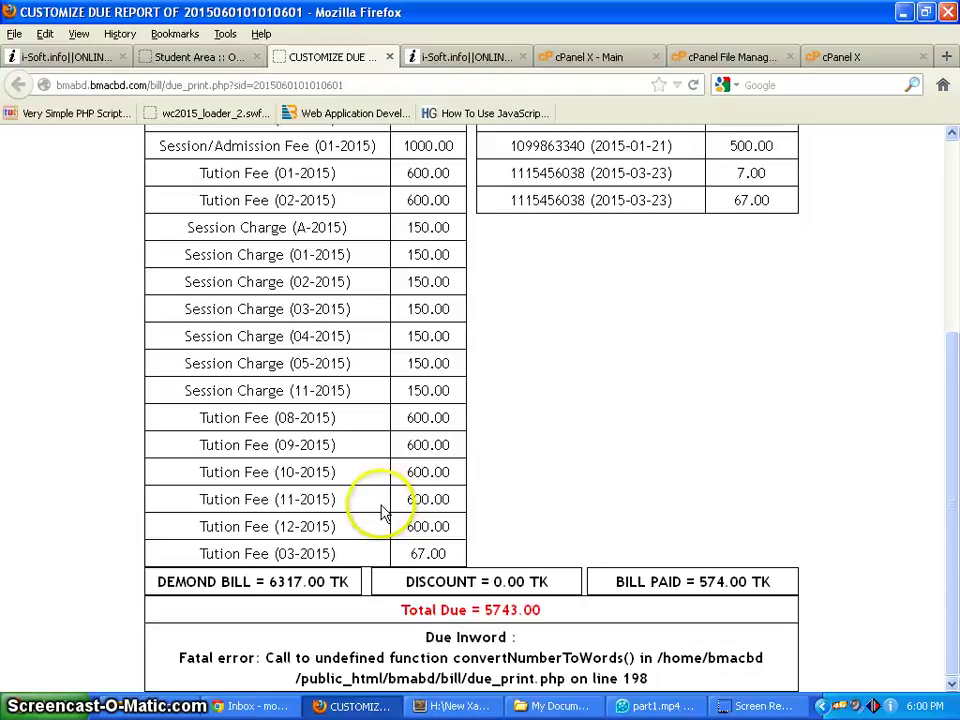
scroll(383, 502, "up", 5)
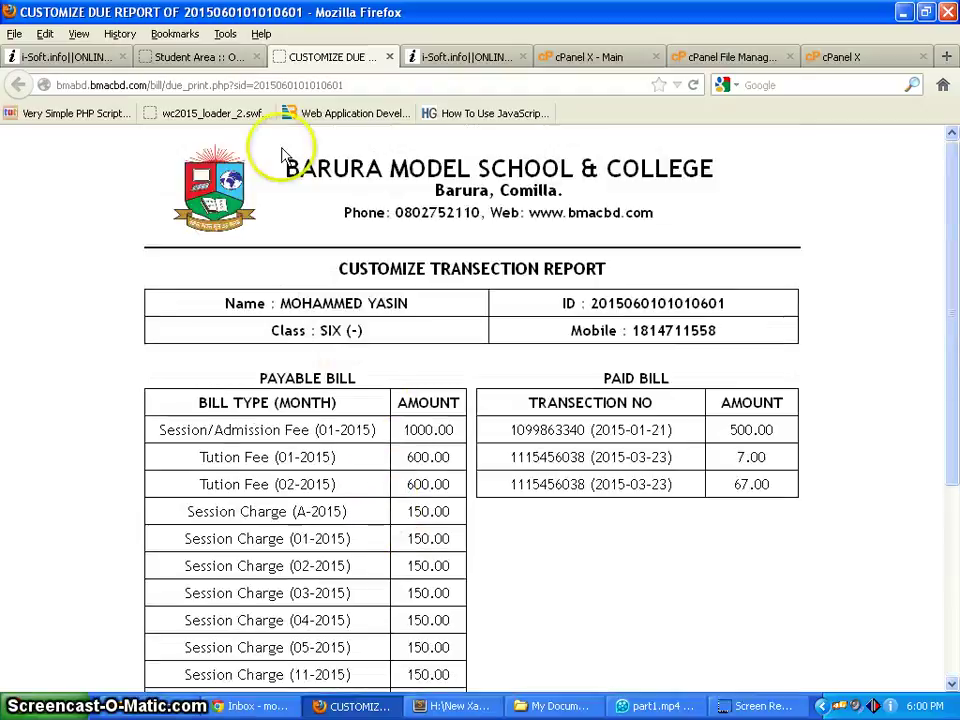
left_click(390, 57)
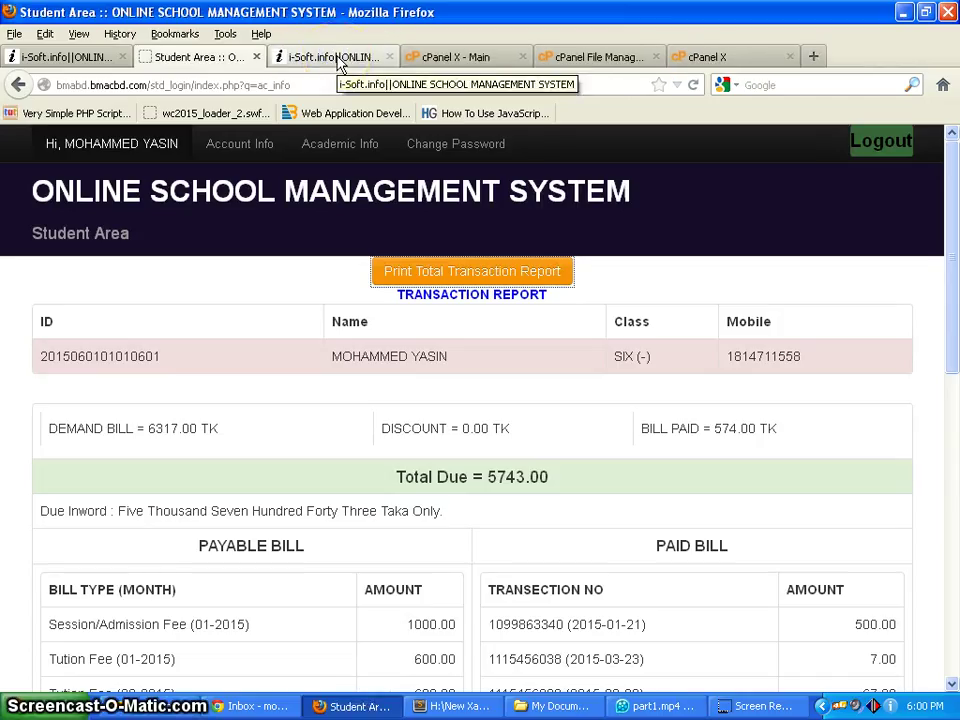
Open the student's academic info and examine today's attendance status and the attendance records by date
left_click(340, 150)
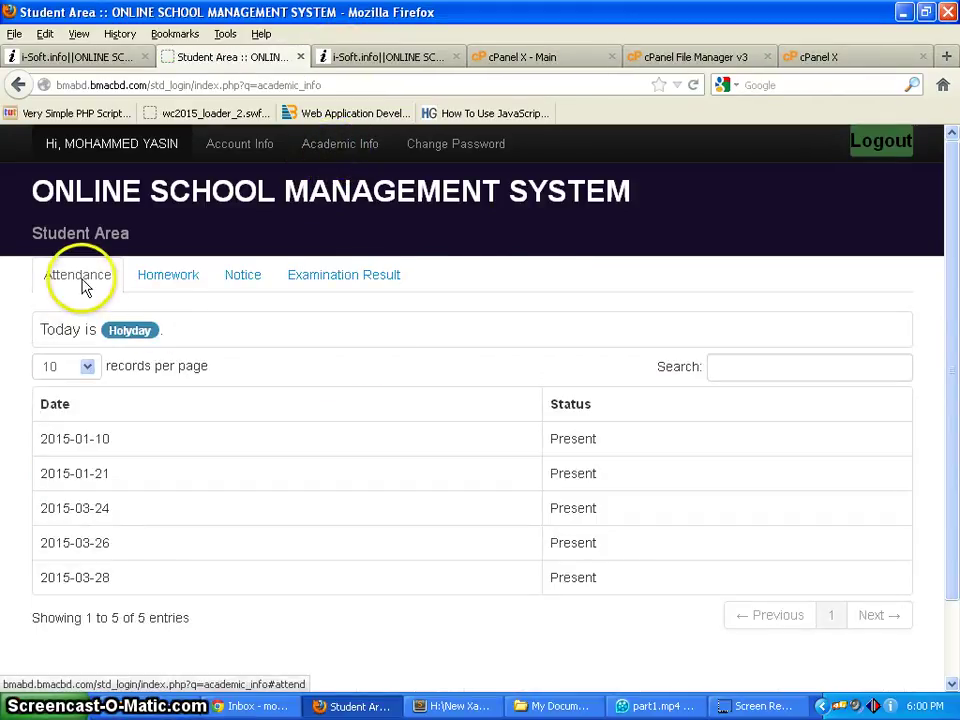
left_click(90, 295)
left_click_drag(39, 332, 58, 335)
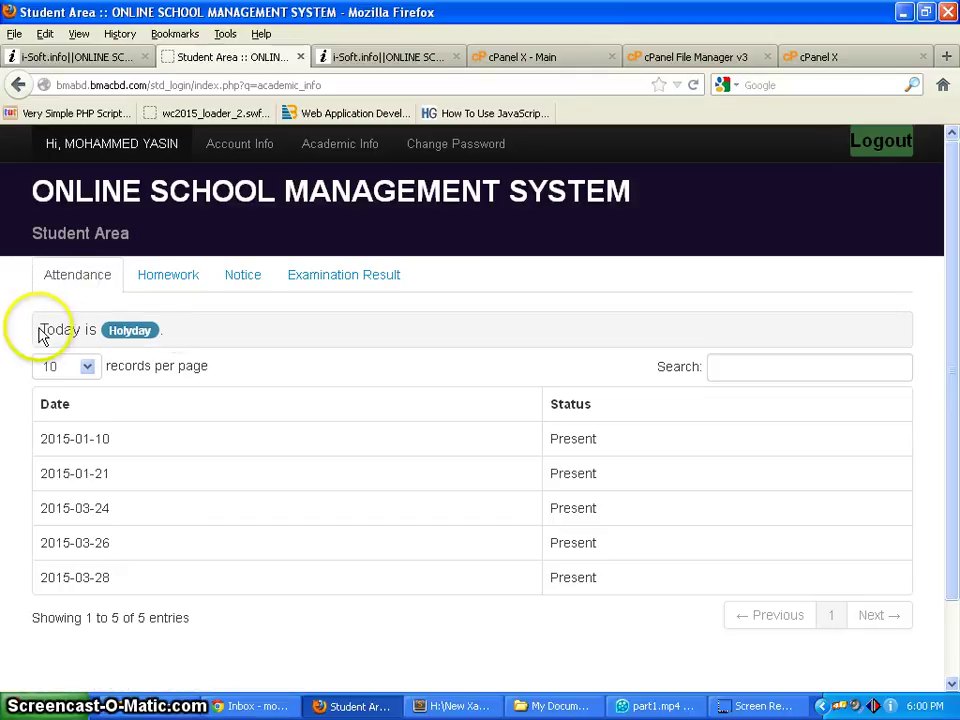
left_click(200, 340)
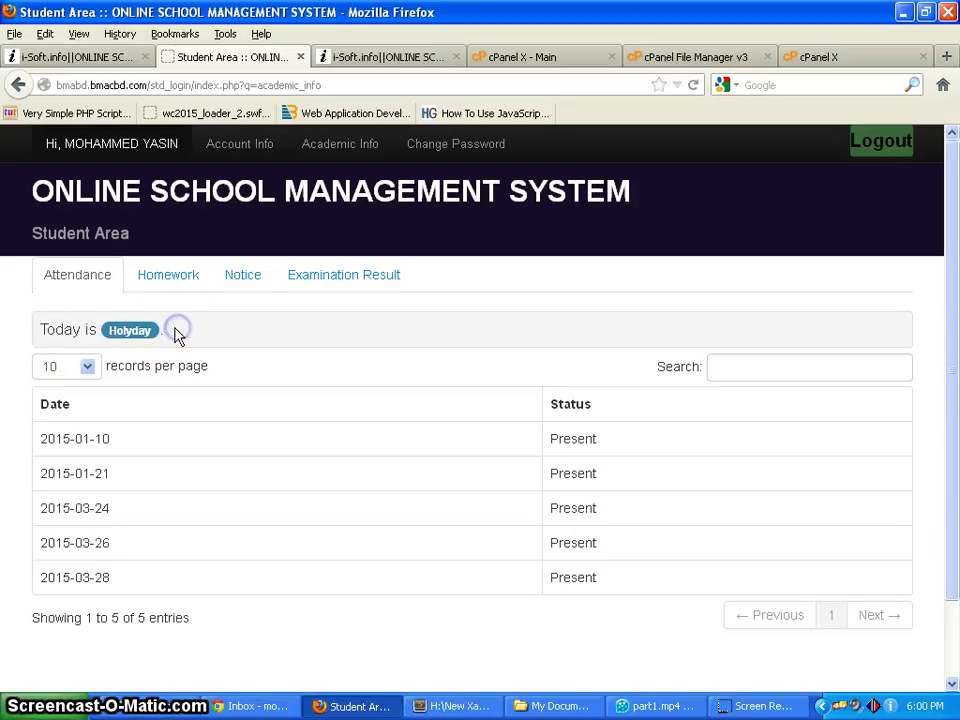
left_click_drag(105, 330, 40, 330)
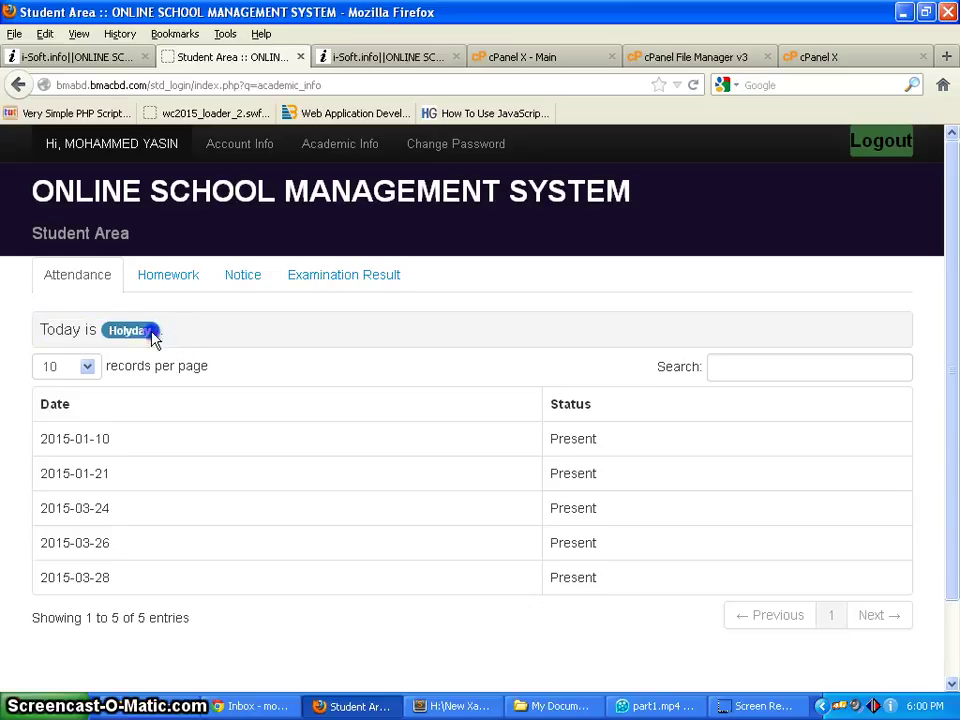
left_click(66, 329)
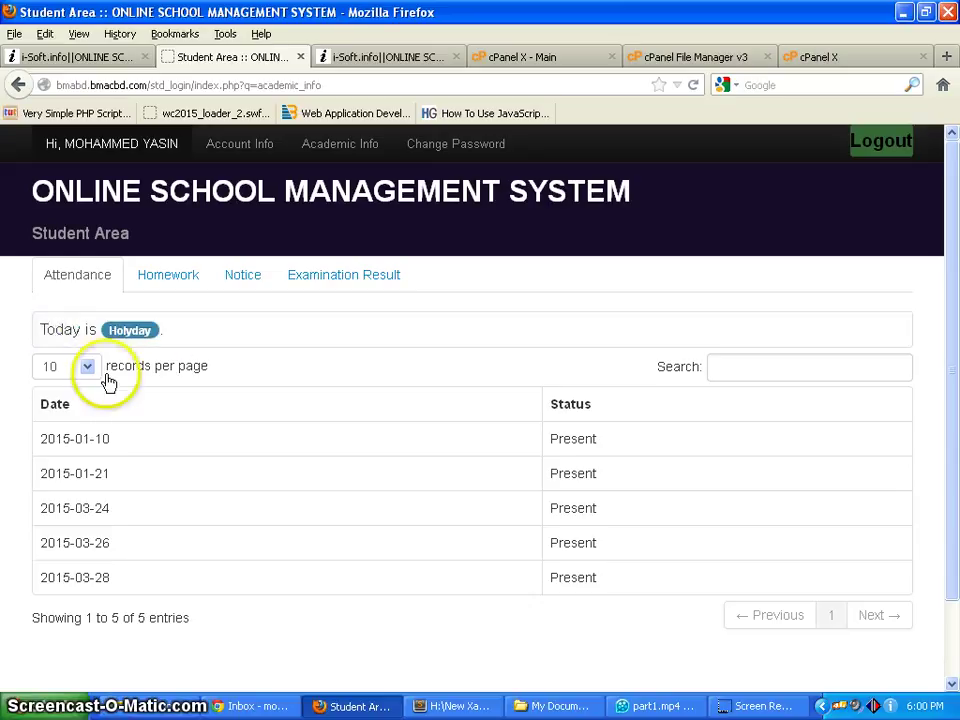
scroll(127, 418, "down", 2)
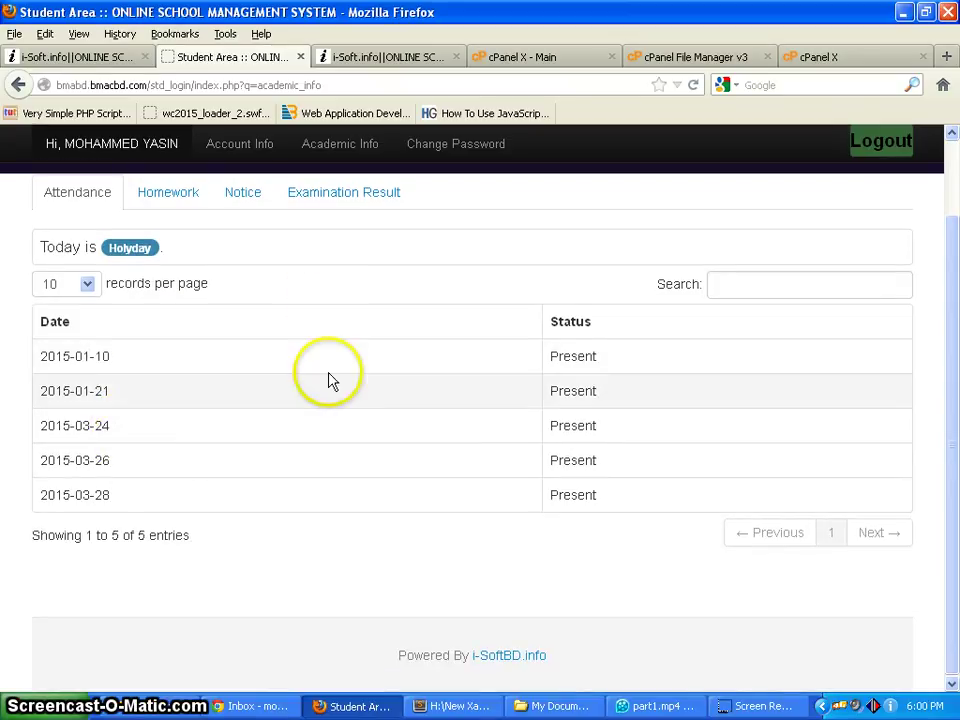
scroll(310, 515, "up", 2)
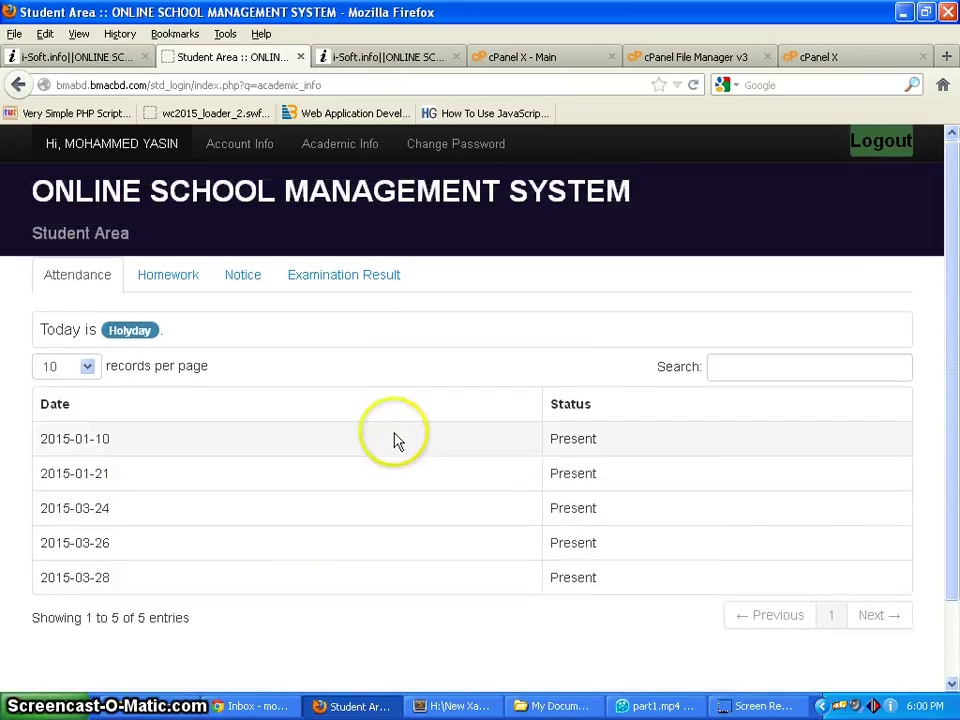
View the student's homework entries and the notices, including the notice status for today
left_click(172, 283)
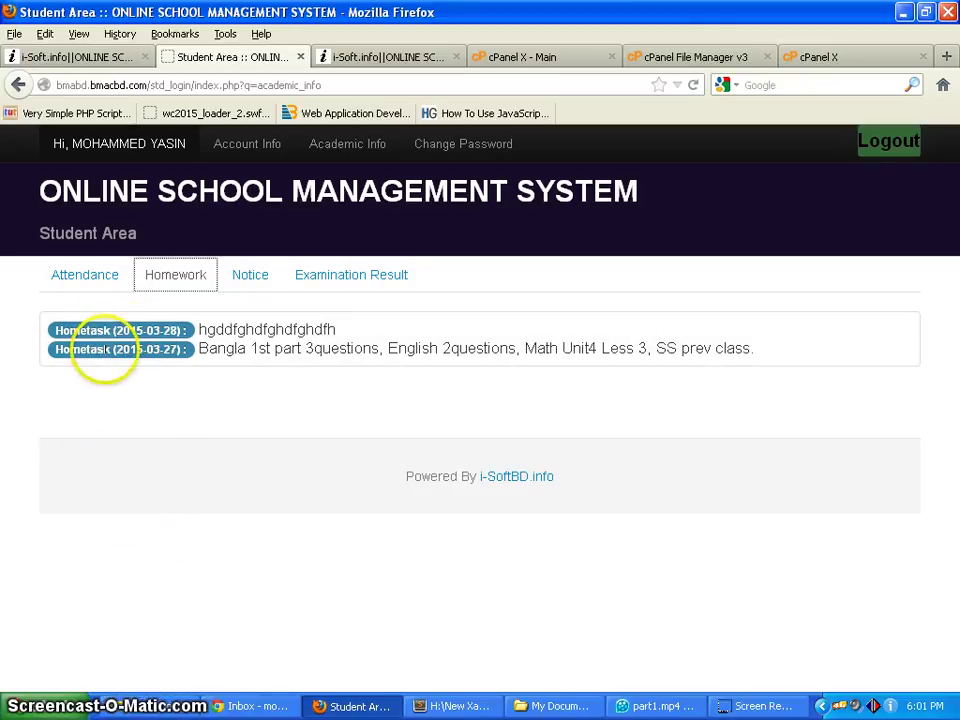
left_click(259, 285)
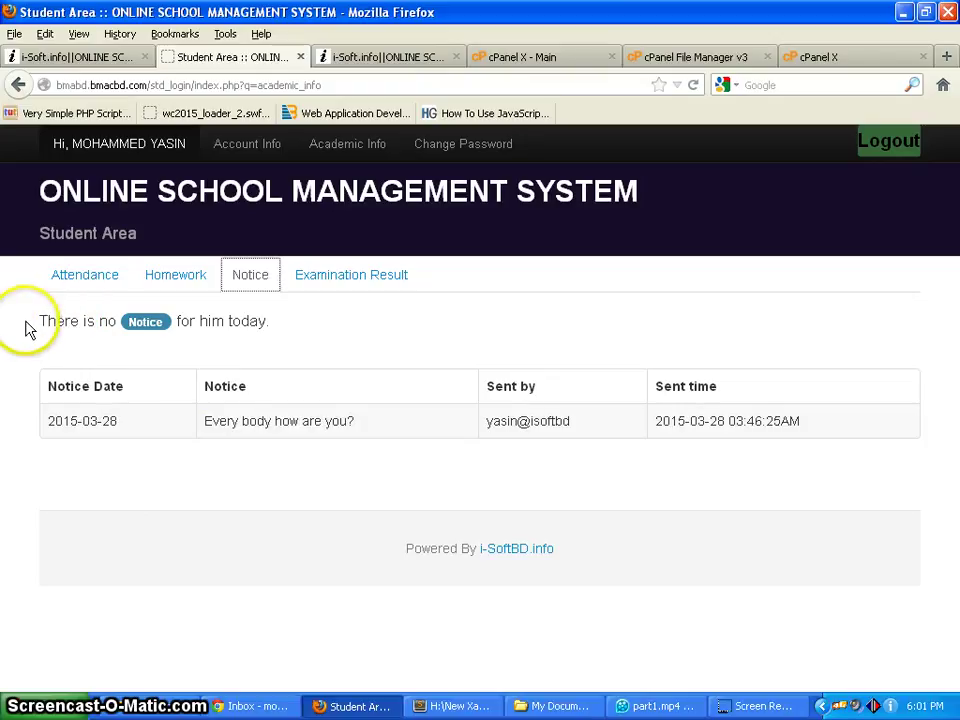
left_click_drag(30, 328, 176, 321)
left_click(229, 320)
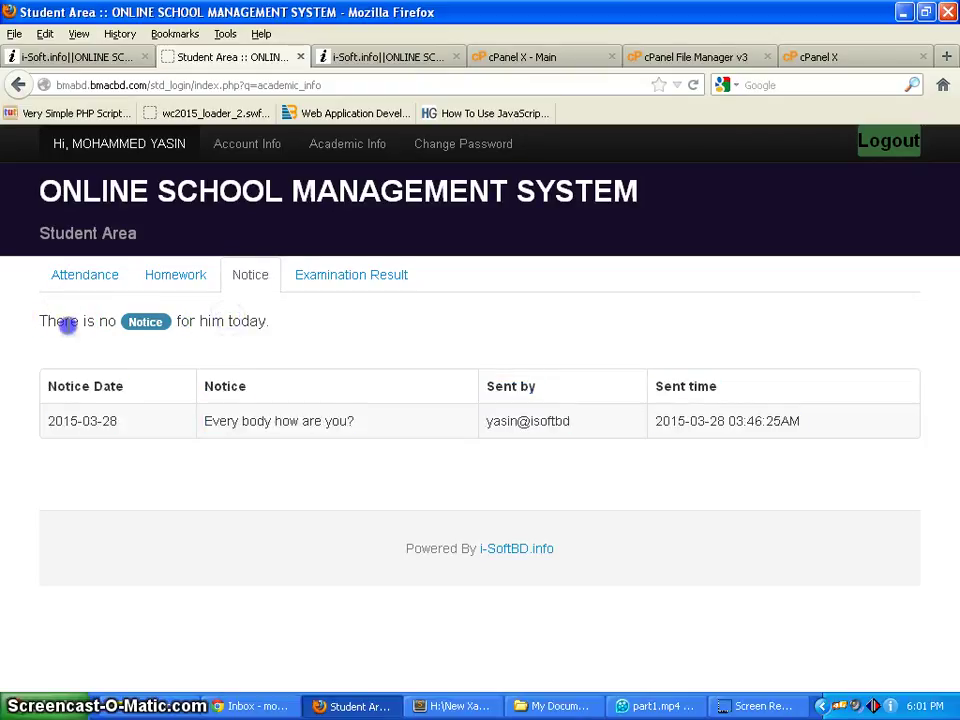
left_click_drag(279, 321, 45, 313)
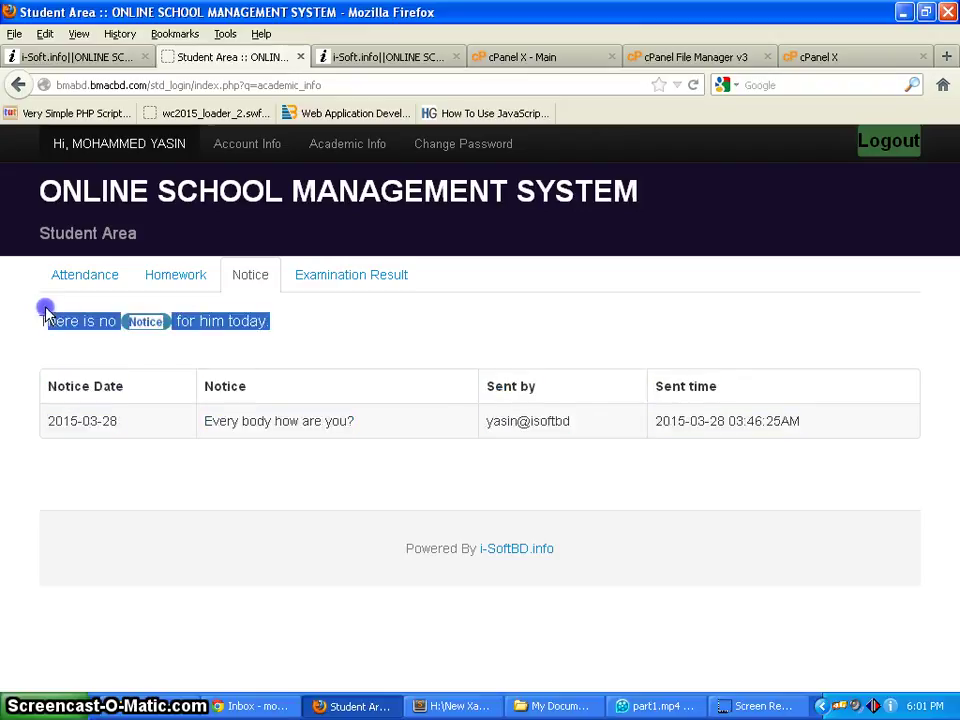
Open the student's examination results and submit the result viewer form for the Half Yearly examination
left_click(315, 338)
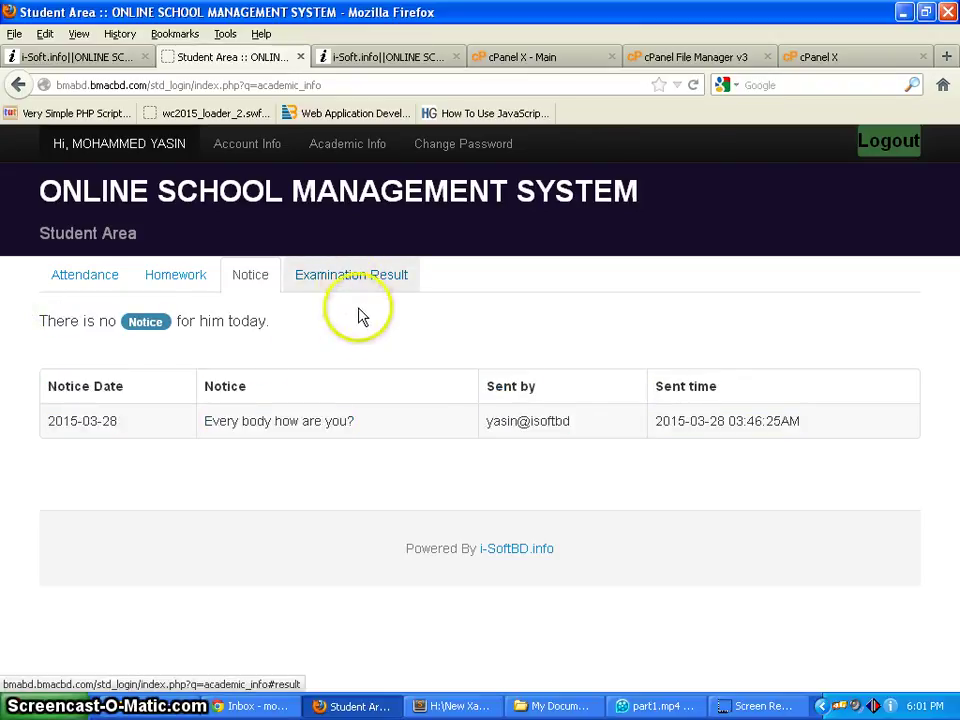
left_click(364, 282)
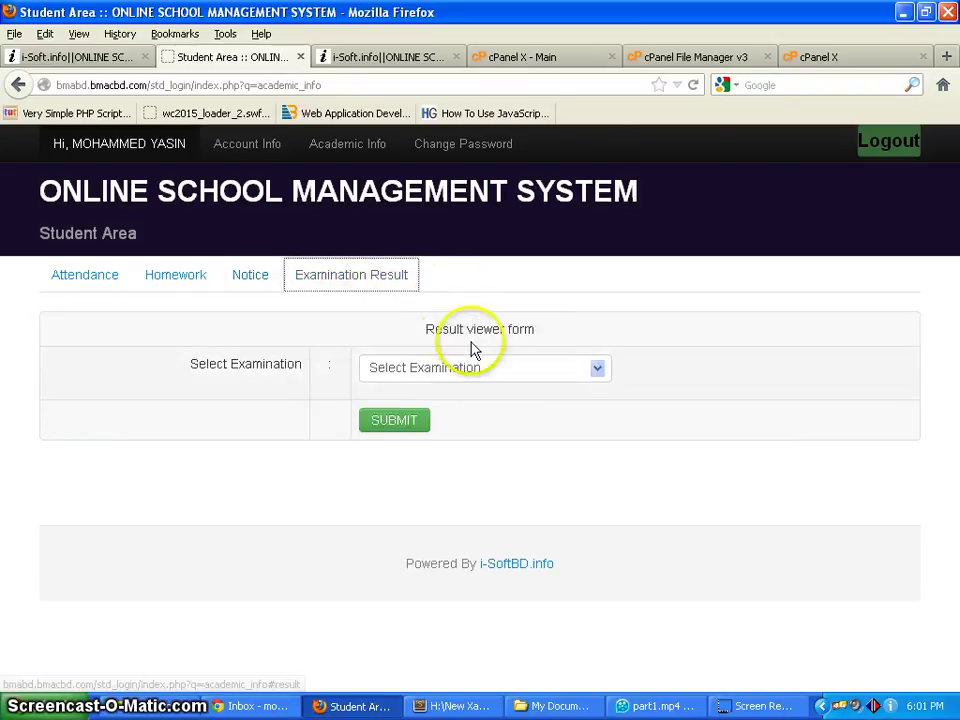
left_click(436, 370)
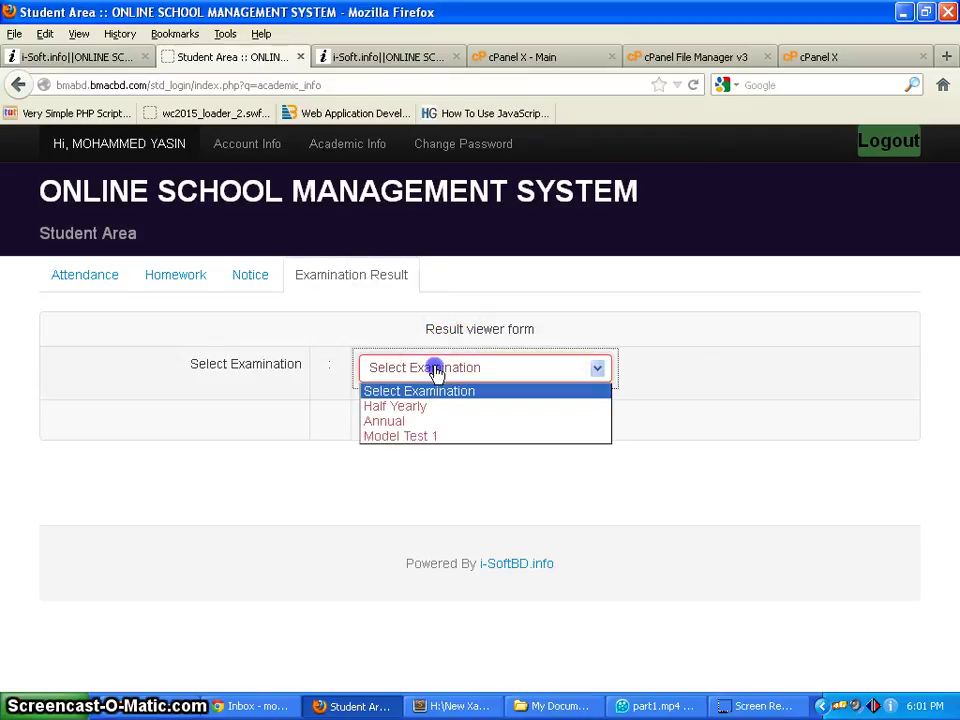
left_click(400, 409)
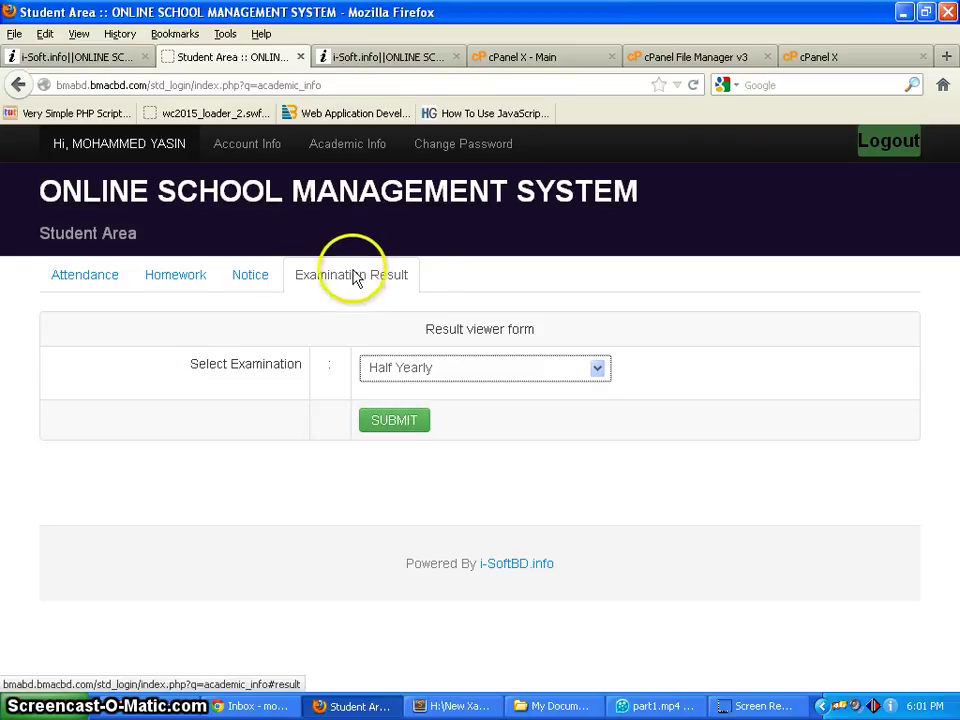
left_click(426, 372)
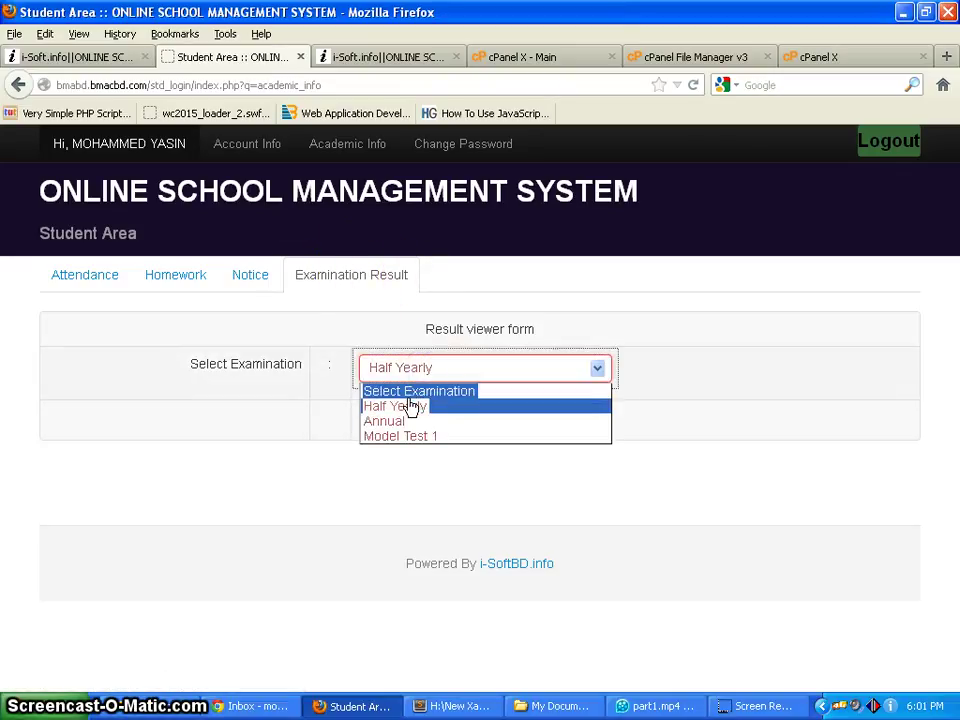
left_click(410, 405)
left_click(398, 422)
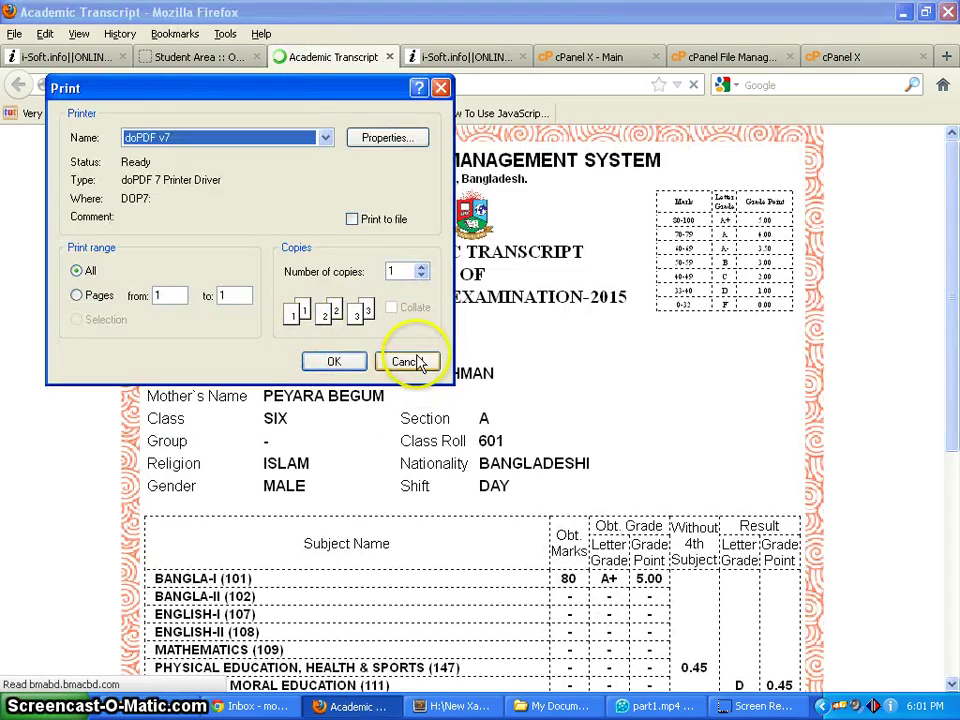
Review the Half Yearly academic transcript without printing it, and close it
left_click(408, 362)
scroll(360, 372, "down", 4)
scroll(335, 390, "up", 4)
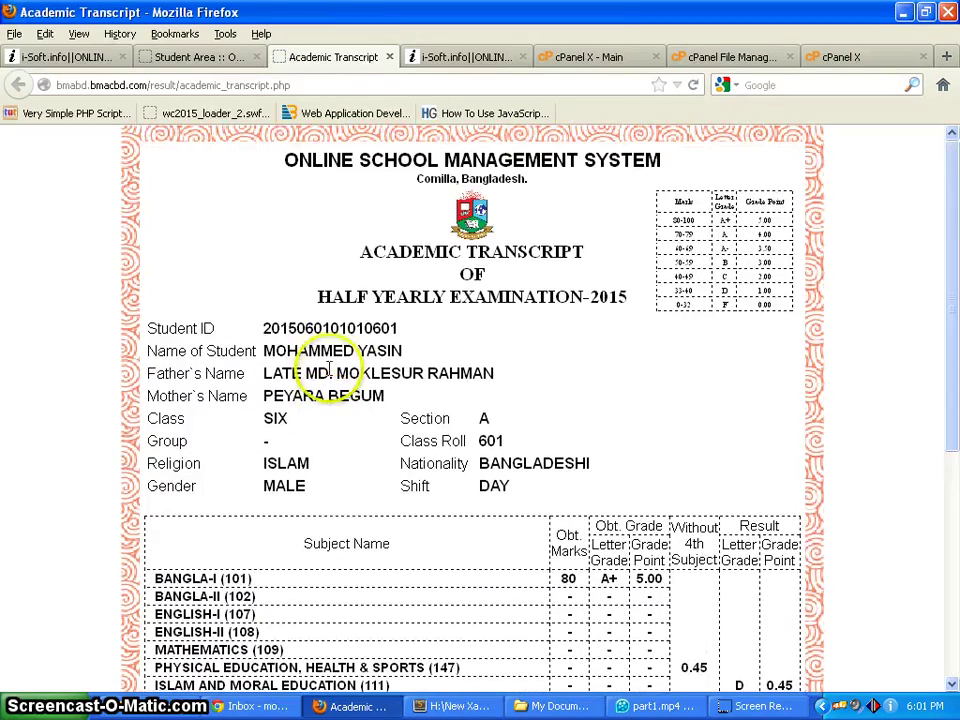
left_click(390, 58)
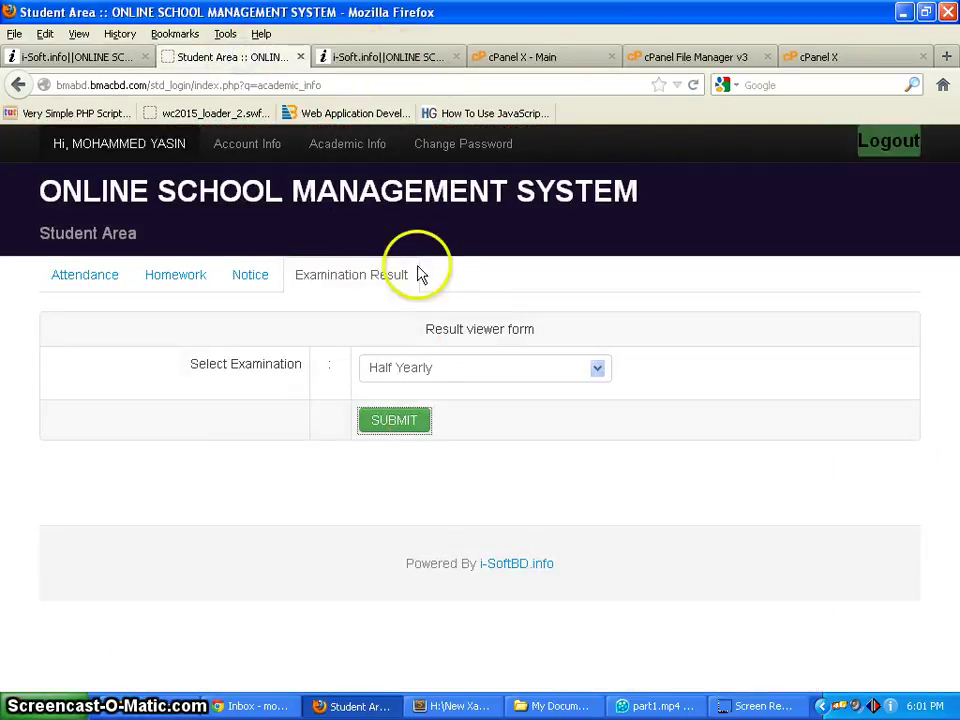
Open the student area's change password page
left_click(440, 155)
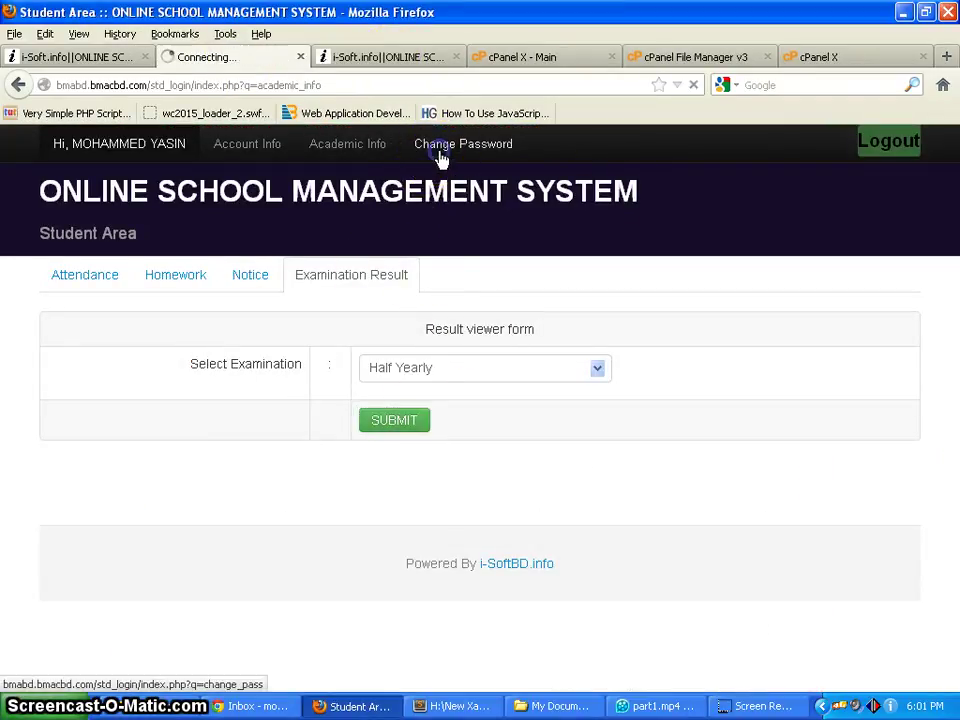